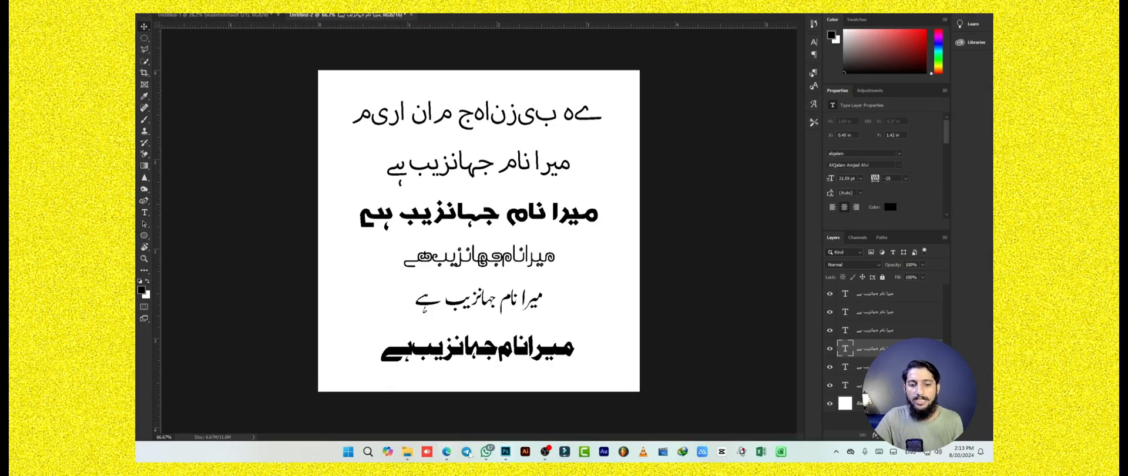
Switch to the browser and download the Pak Urdu Installer .exe from its MediaFire page into the Programs download folder.
click(448, 452)
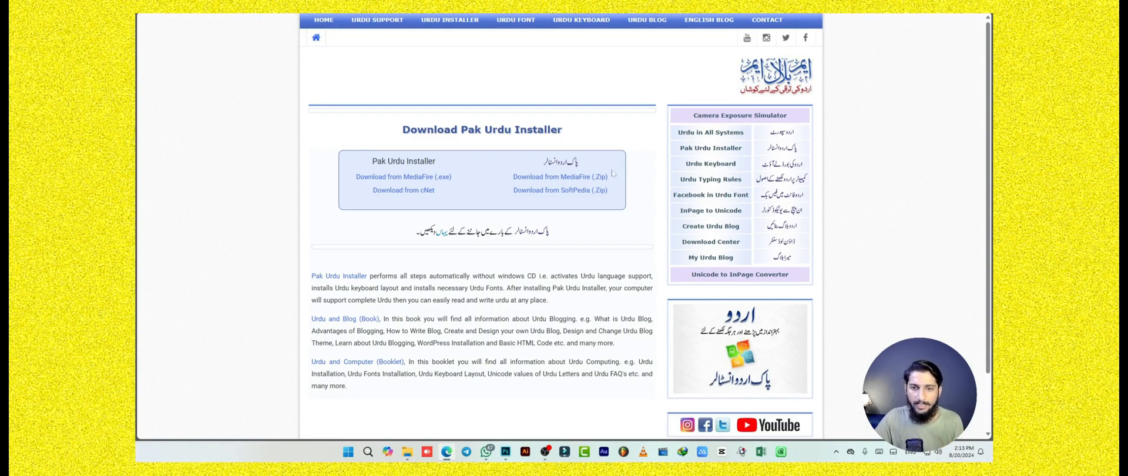
click(521, 179)
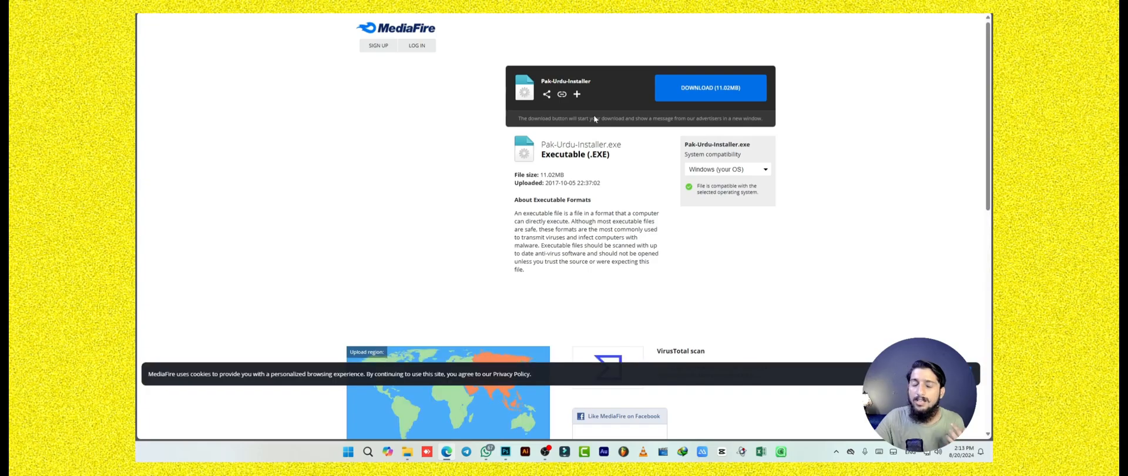
click(716, 94)
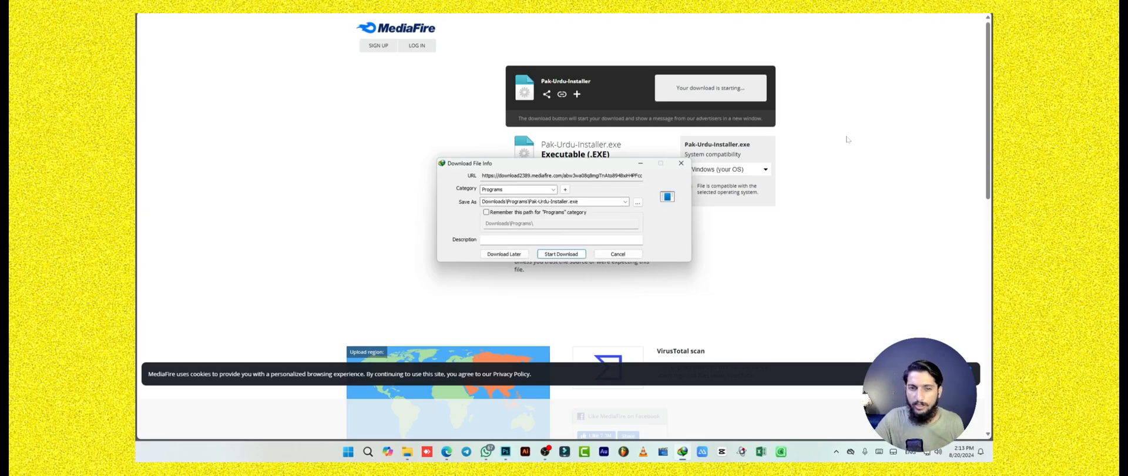
click(561, 254)
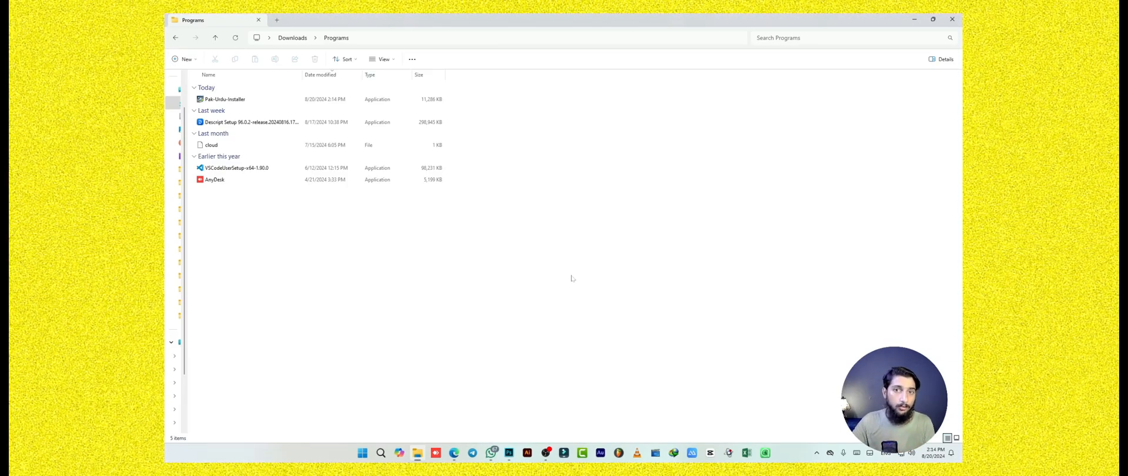
Launch the downloaded Pak-Urdu-Installer and cancel out of its setup wizard.
double_click(218, 100)
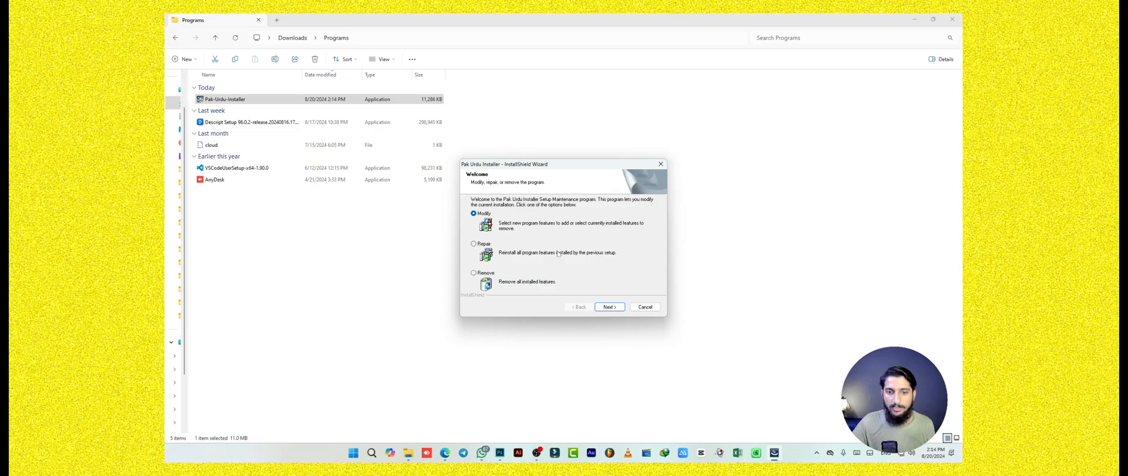
click(646, 307)
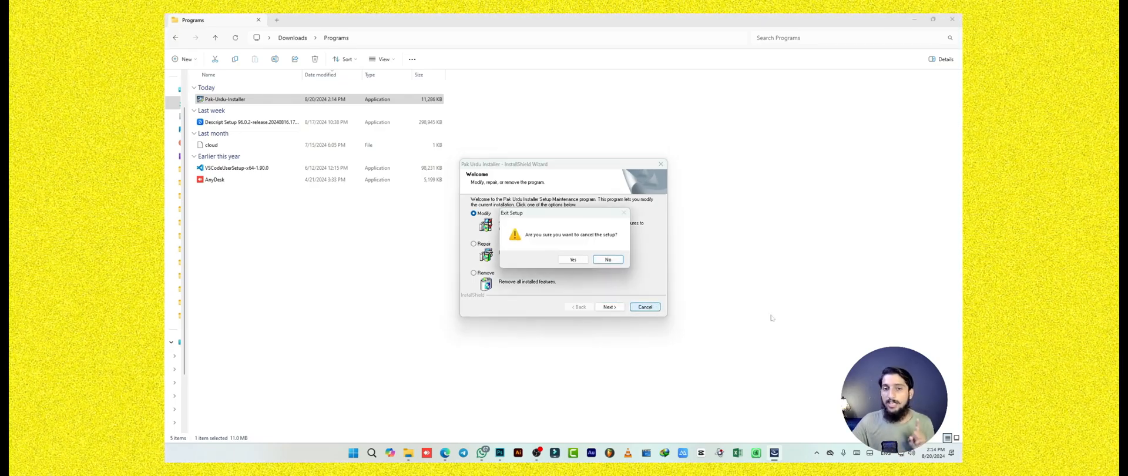
click(573, 260)
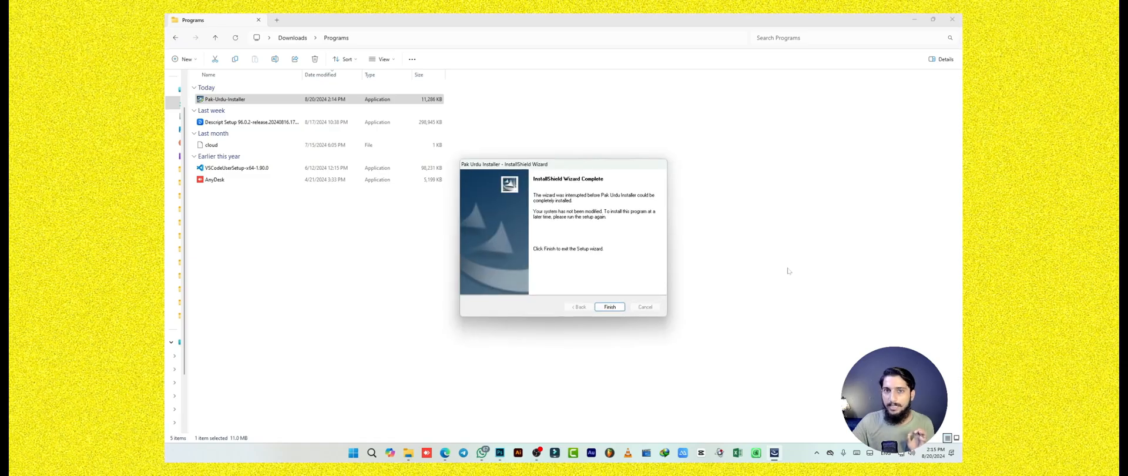
click(617, 307)
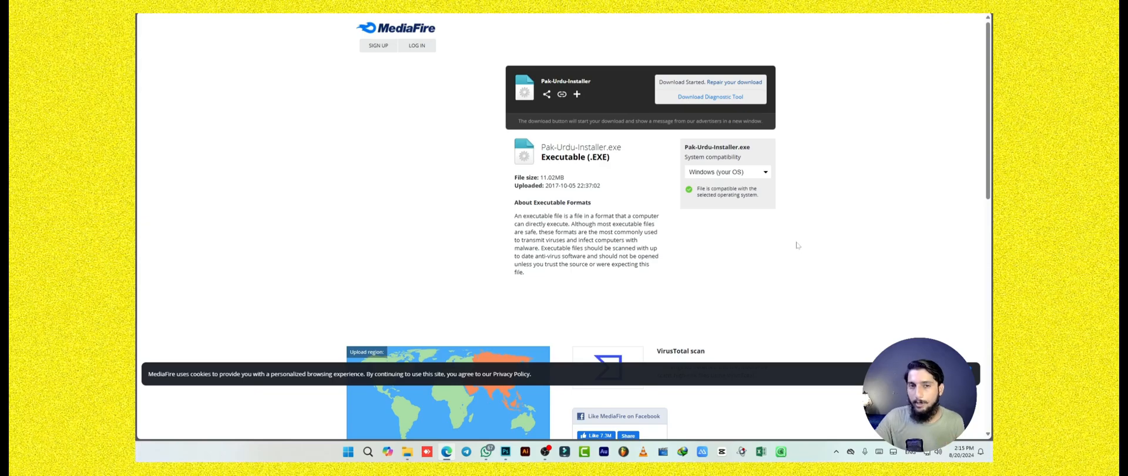
Review the installed keyboard layouts, and briefly look at the Urdu text samples in Photoshop before minimising it.
click(911, 455)
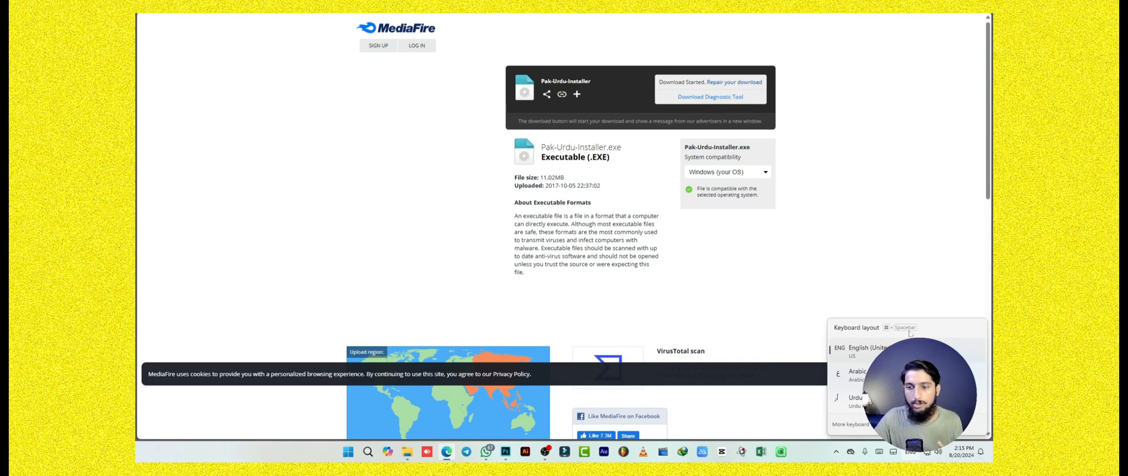
click(907, 259)
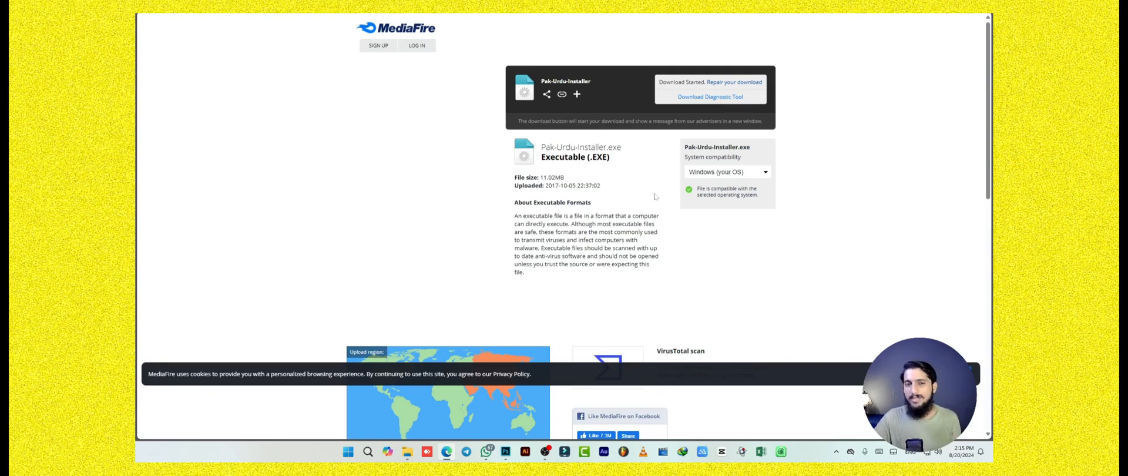
click(505, 452)
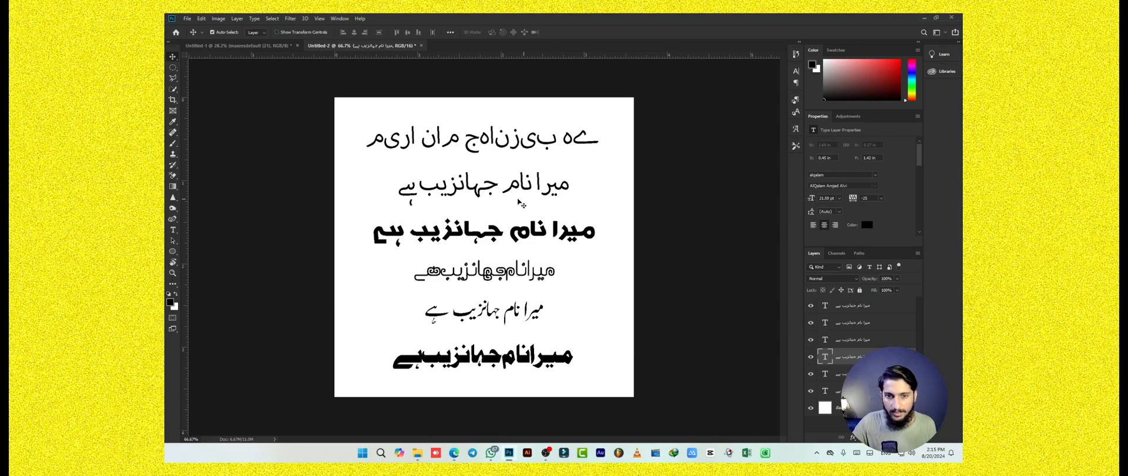
click(925, 18)
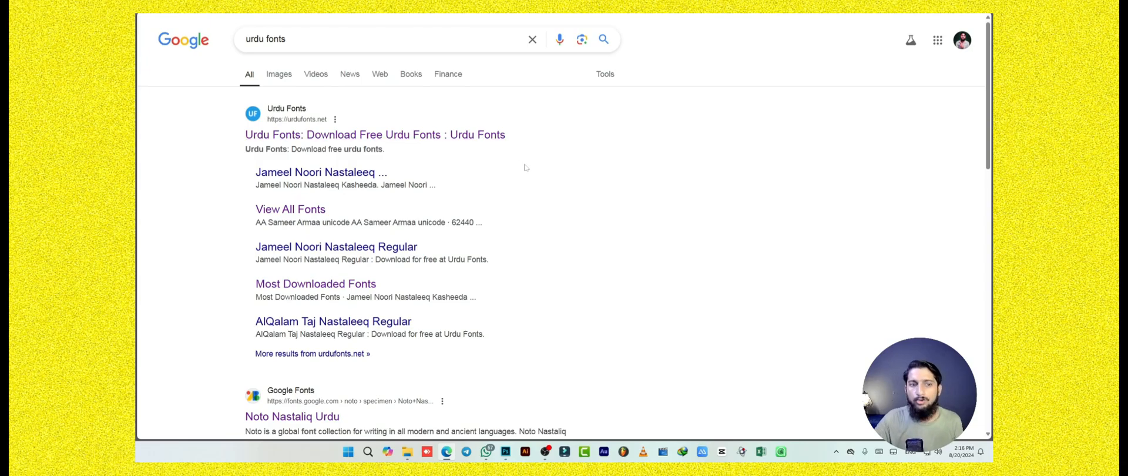
Go to the Urdu Fonts website from the search results and open the Jameel Noori Nastaleeq Kasheeda font page.
click(401, 136)
scroll(773, 277, up, 7)
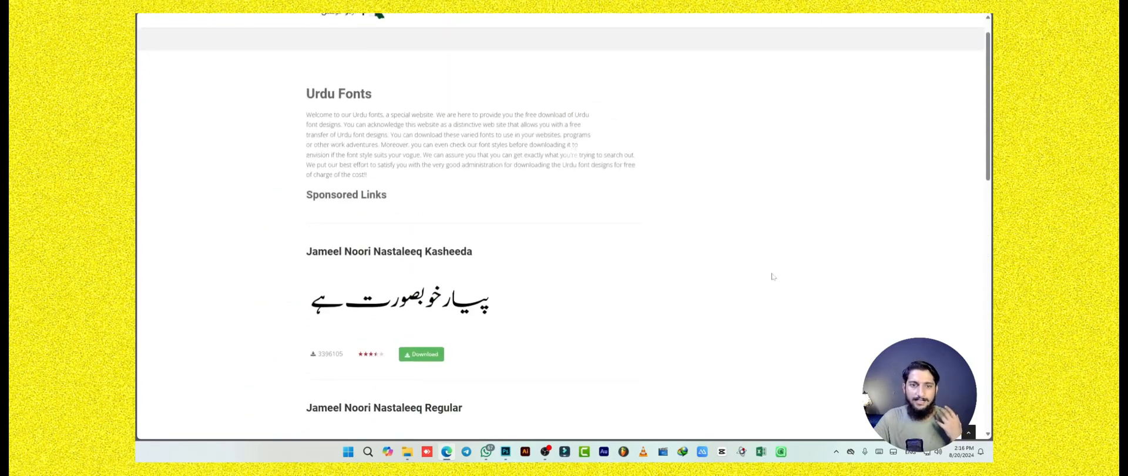
scroll(773, 276, down, 3)
scroll(773, 275, down, 3)
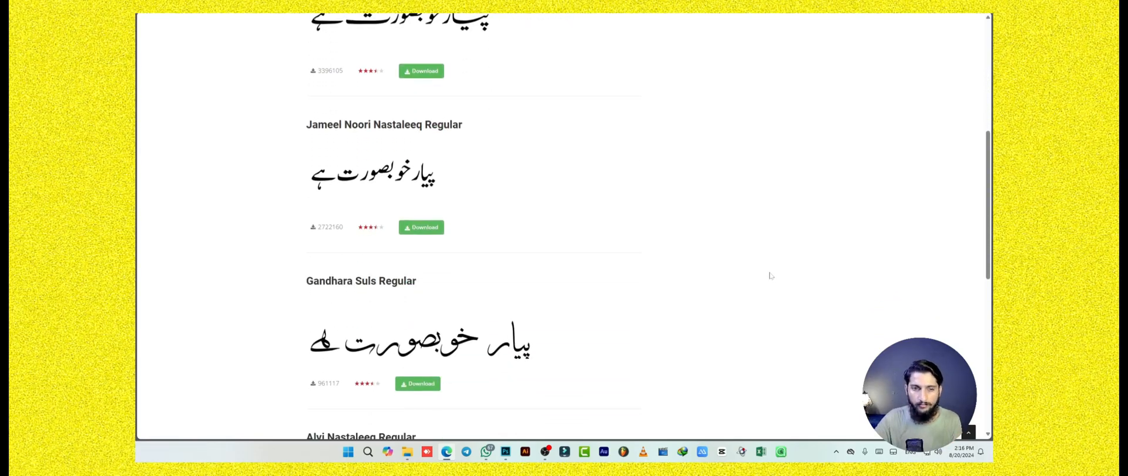
scroll(773, 276, up, 1)
scroll(770, 276, up, 2)
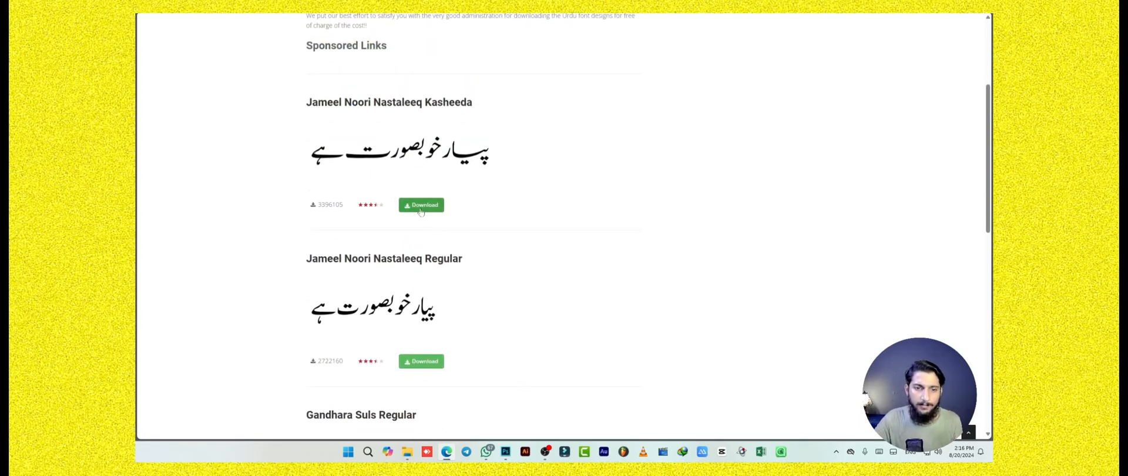
click(423, 207)
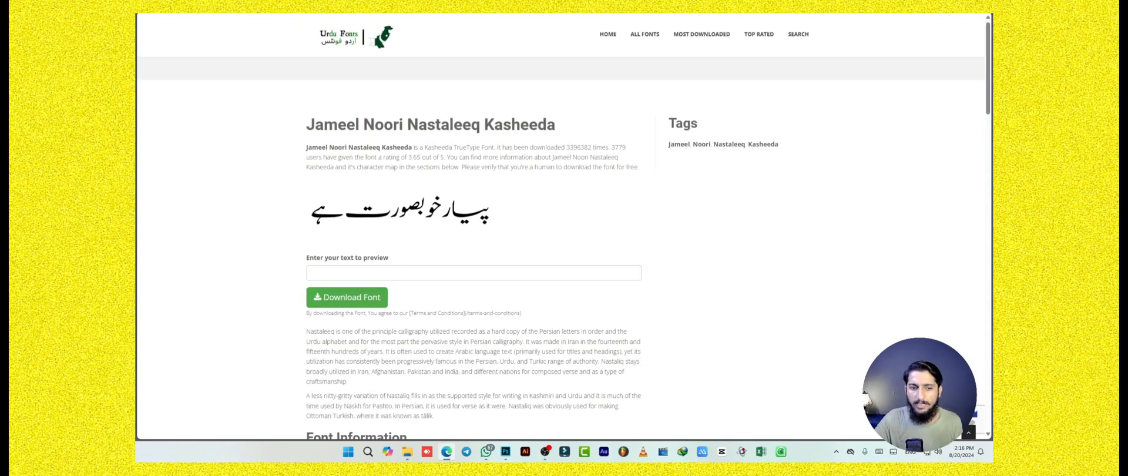
Preview the font with an Urdu sentence introducing the presenter by name, and download the font.
click(474, 272)
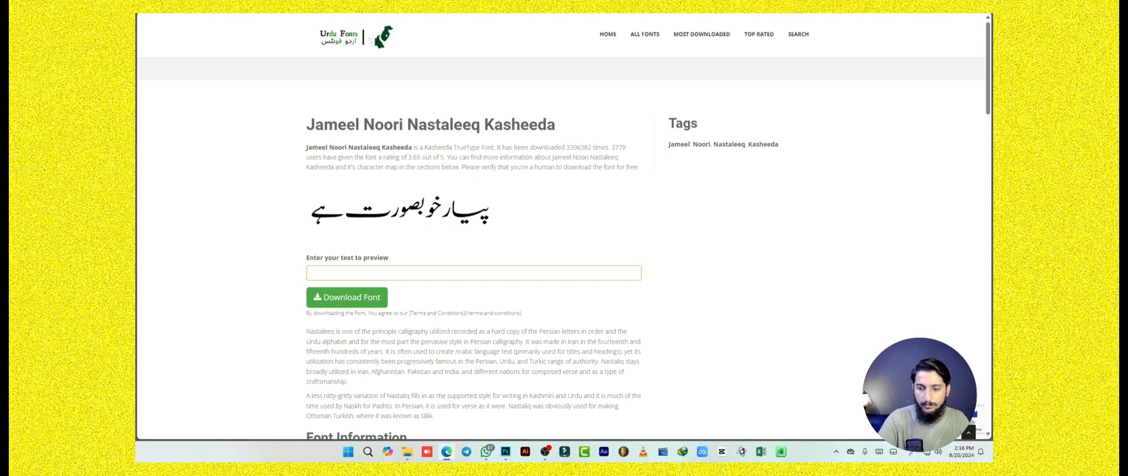
text(میرا نام جہانزیب ہے)
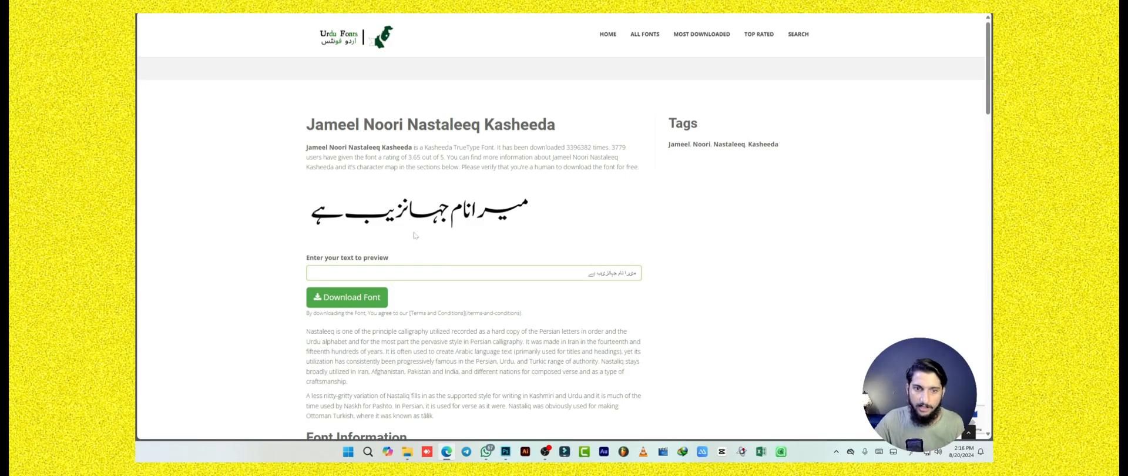
click(332, 306)
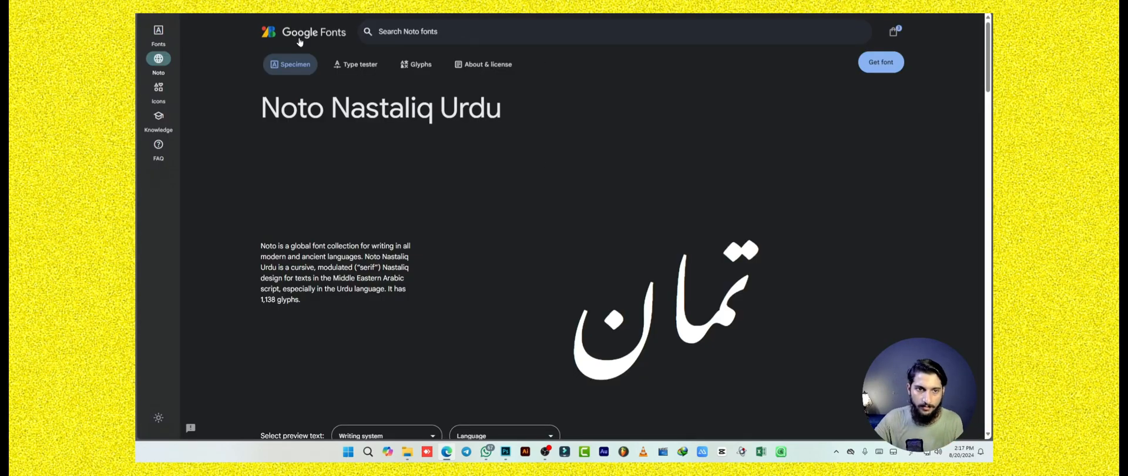
Search the full Google Fonts library for "urdu" and browse the listed typefaces.
click(299, 34)
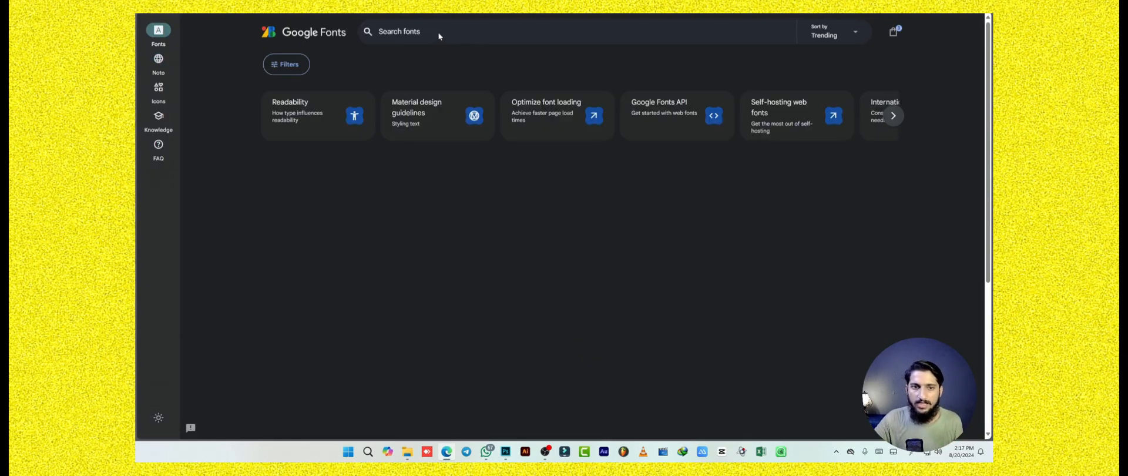
text(لت)
key(BackSpace)
key(BackSpace)
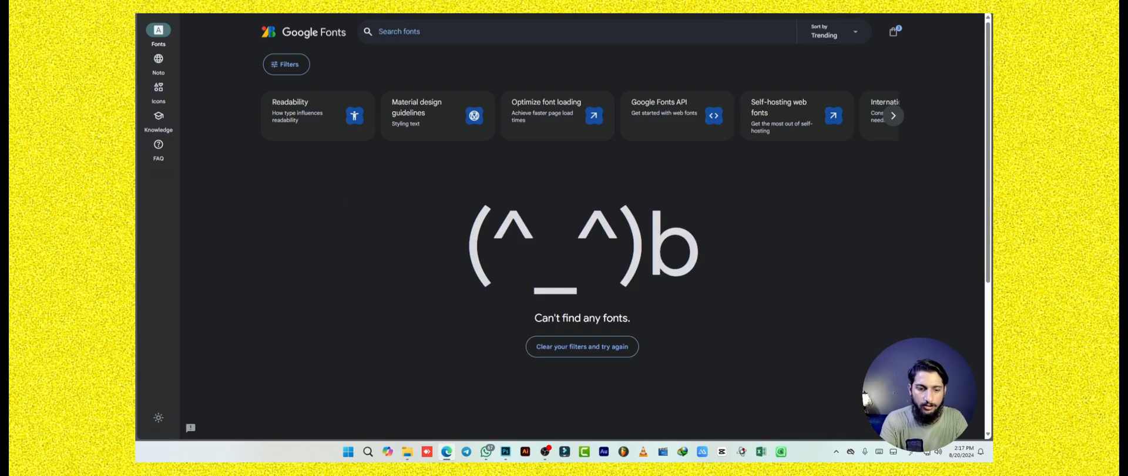
text(urdu)
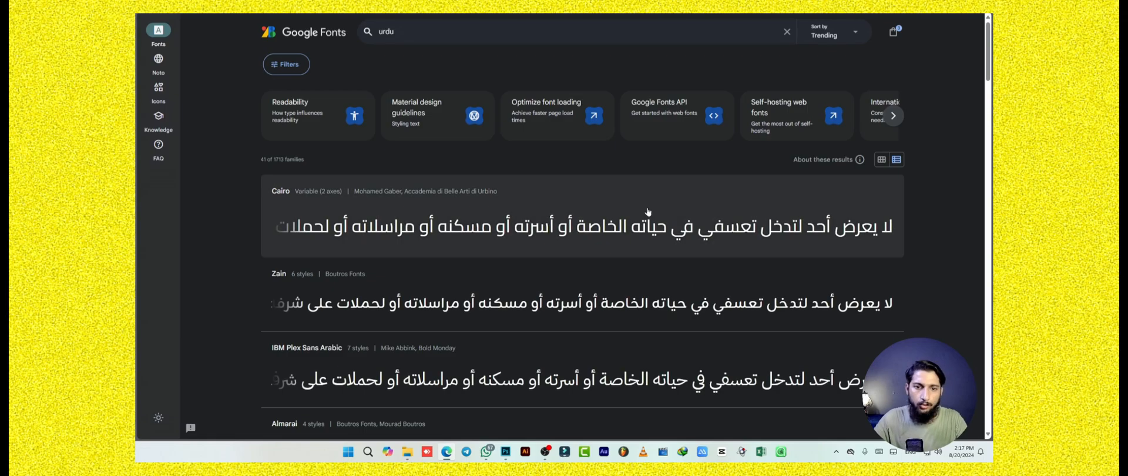
scroll(888, 264, down, 3)
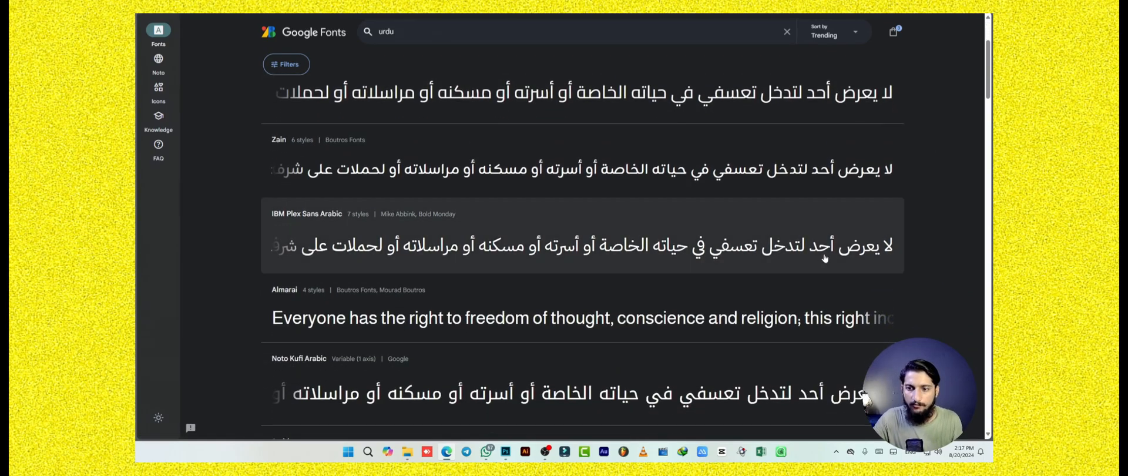
scroll(782, 272, down, 8)
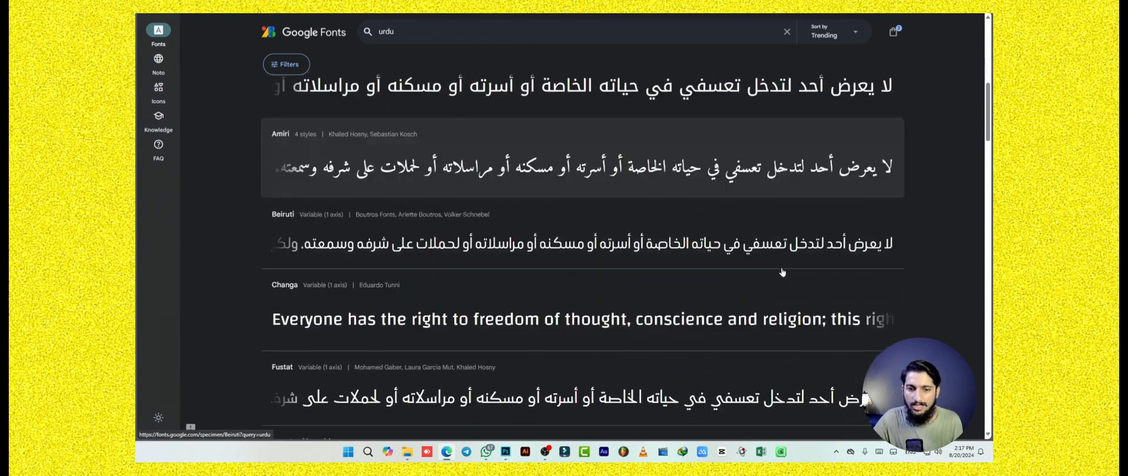
scroll(782, 272, down, 3)
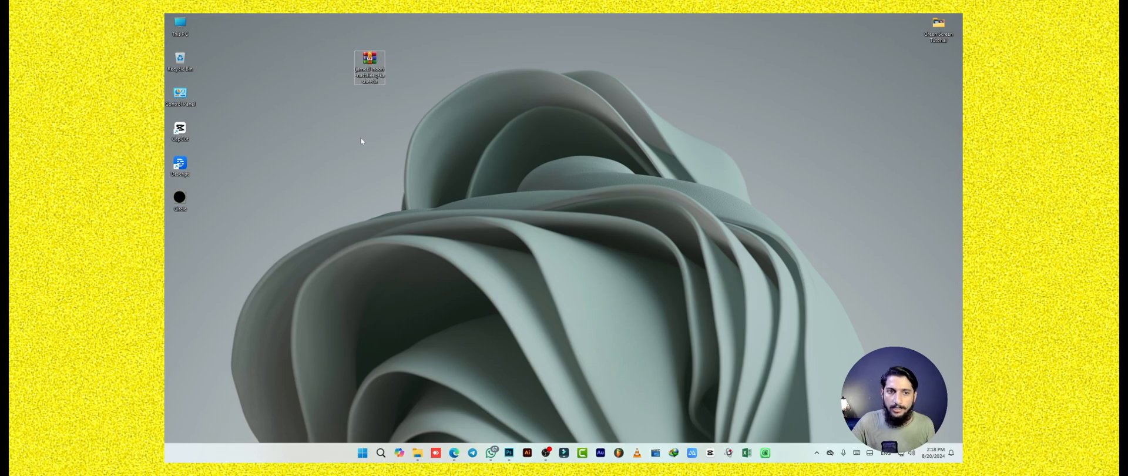
Open Jameel Noori Nastaleeq Kasheeda.ttf from the font's zip archive on the desktop.
double_click(374, 64)
click(421, 168)
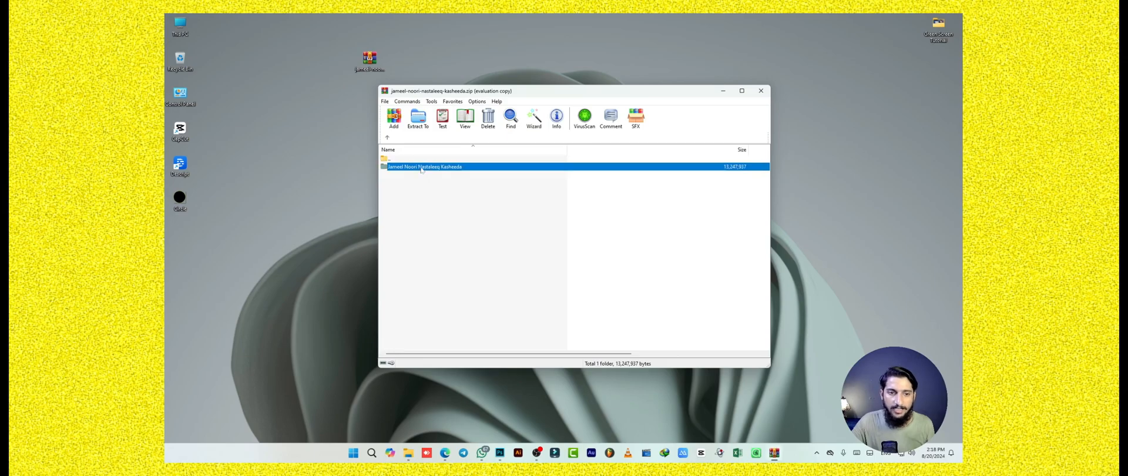
double_click(421, 168)
click(637, 194)
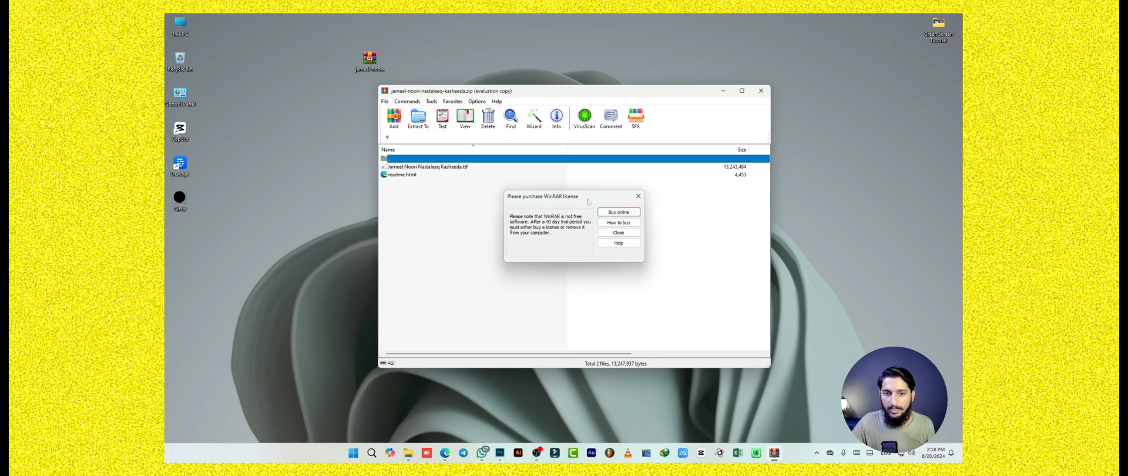
double_click(417, 168)
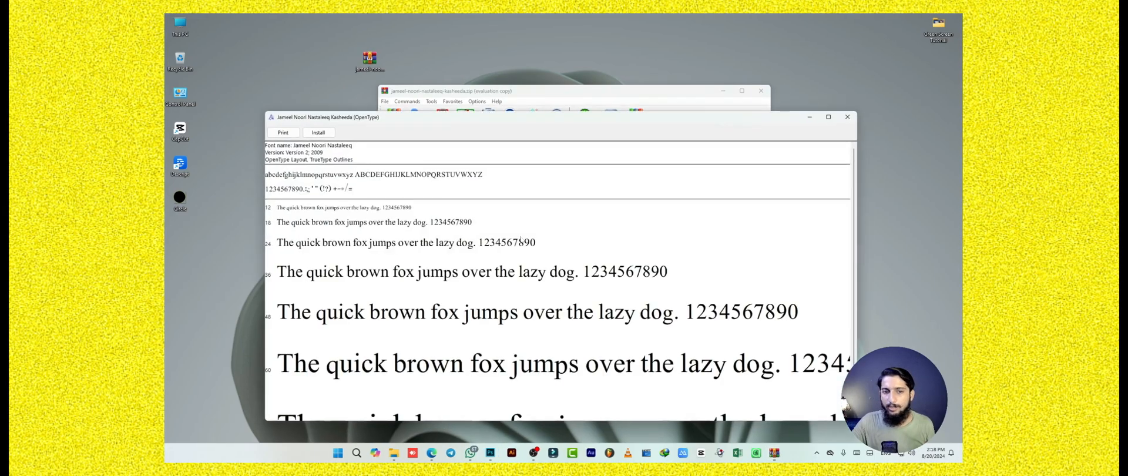
Install the Jameel Noori Nastaleeq Kasheeda font, replacing the existing copy, and close the font preview and archive windows.
click(318, 132)
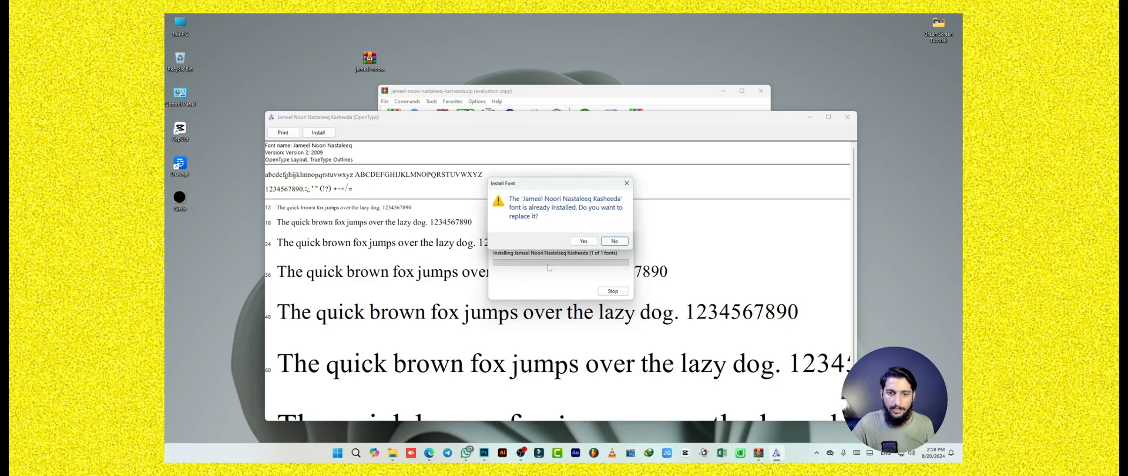
click(584, 241)
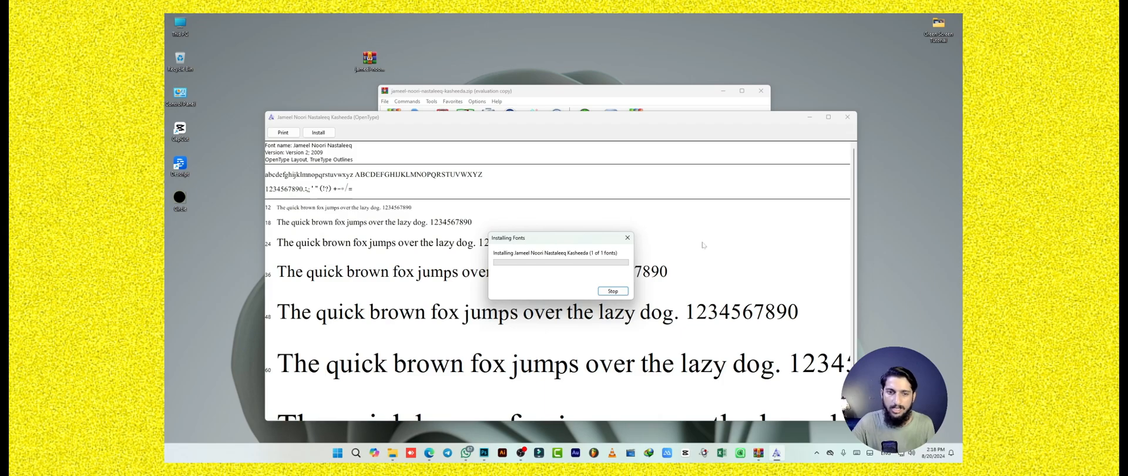
click(847, 119)
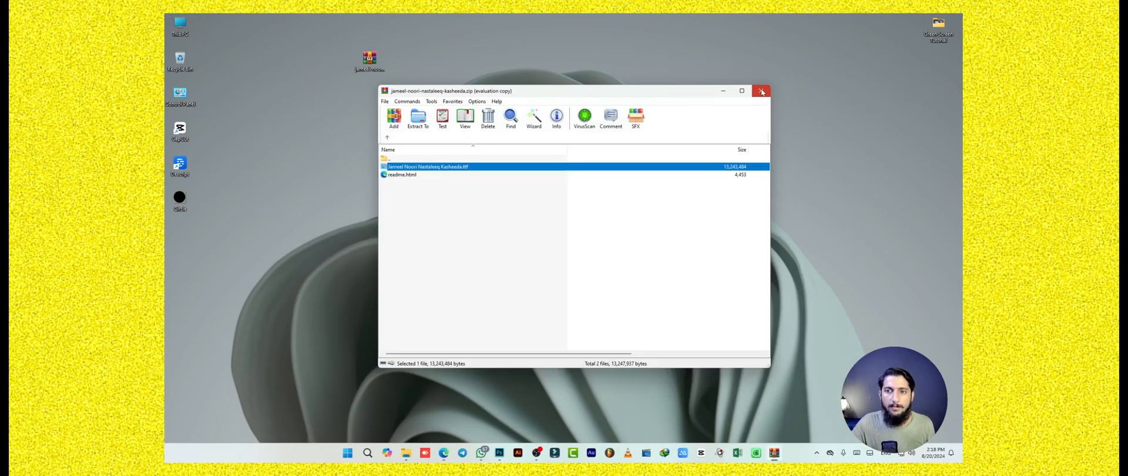
click(761, 90)
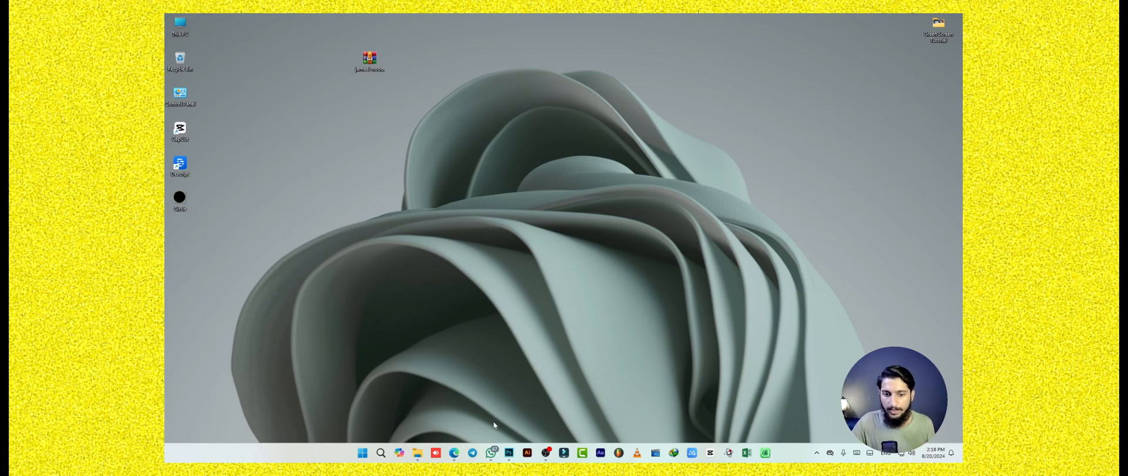
Switch to Photoshop and delete all the Urdu text layers, keeping only the Background layer.
click(509, 452)
drag(548, 143, 544, 158)
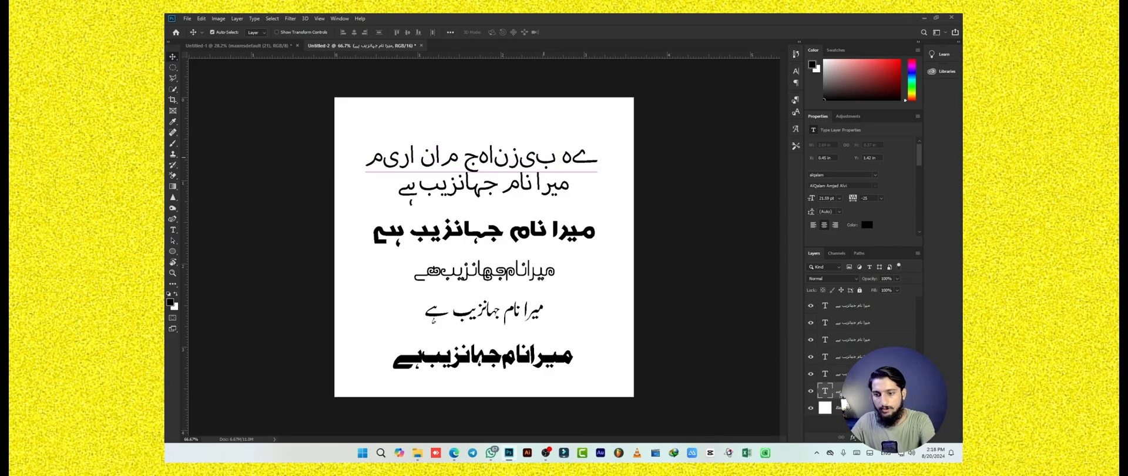
click(825, 389)
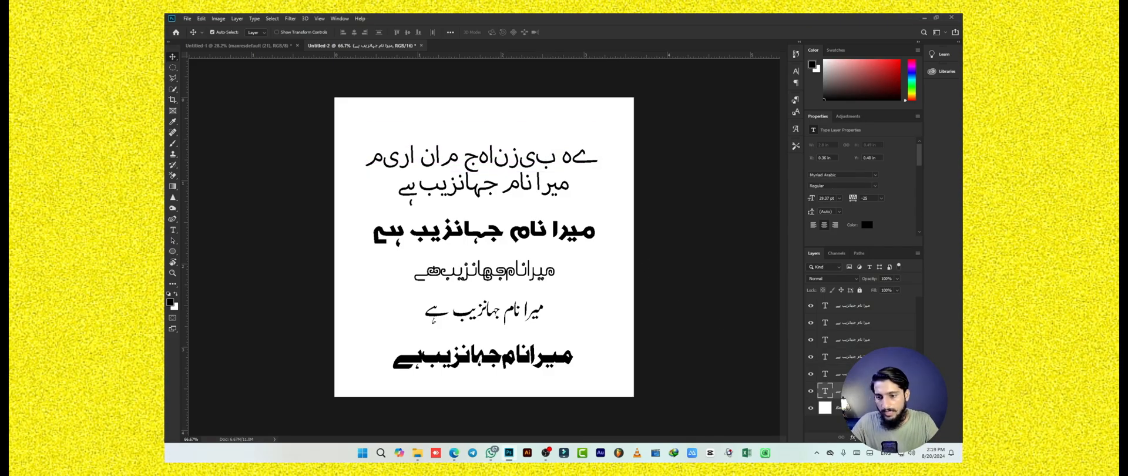
shift+click(862, 310)
key(Delete)
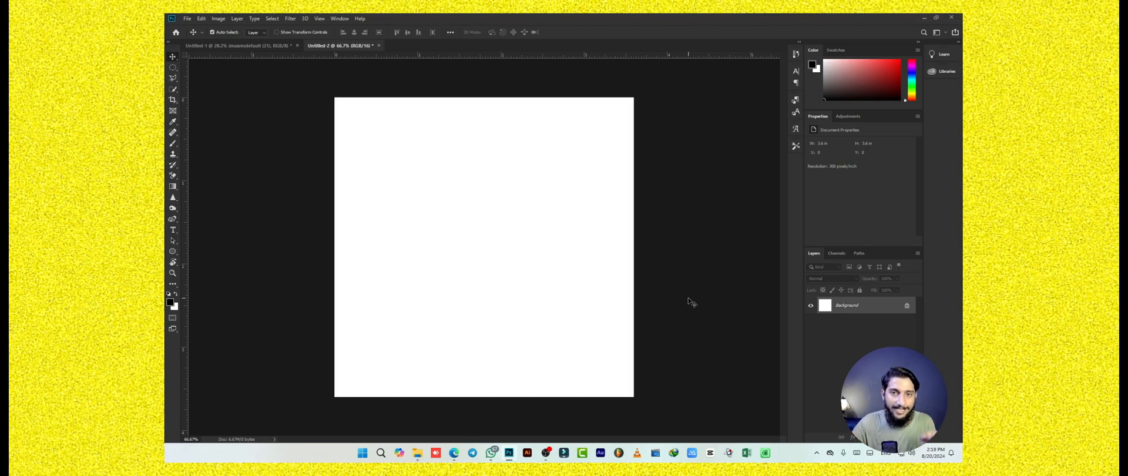
Start a text line on a new layer near the canvas's upper-right area, with the Urdu keyboard layout active.
click(902, 437)
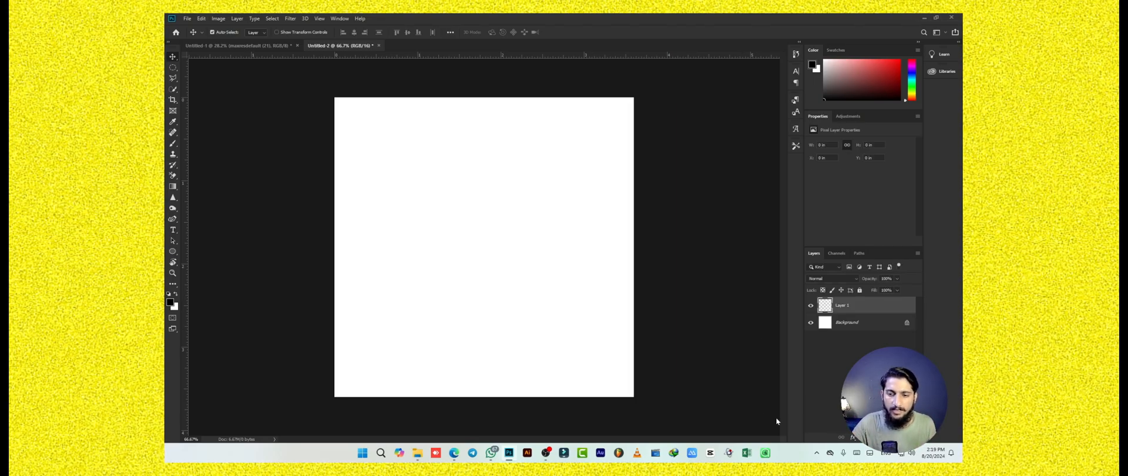
click(173, 230)
click(225, 231)
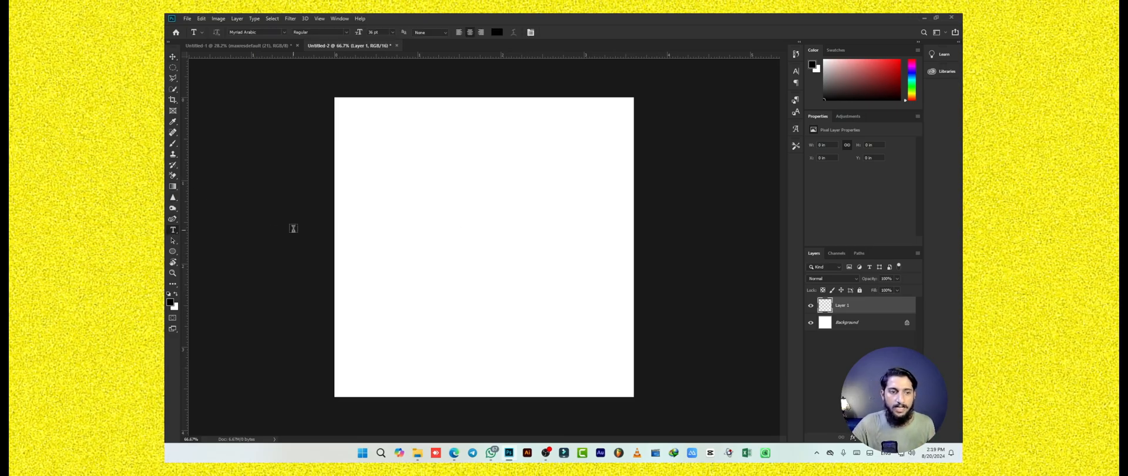
click(557, 151)
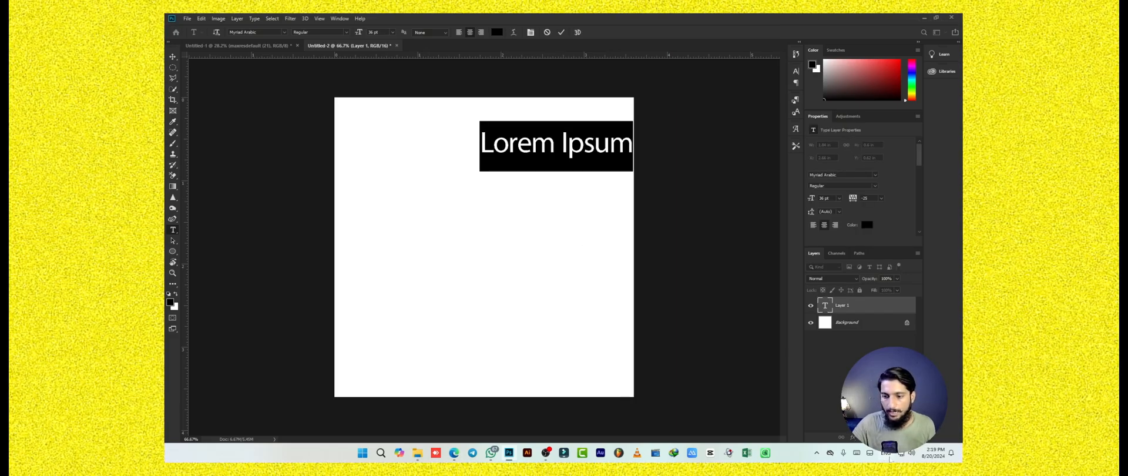
click(886, 456)
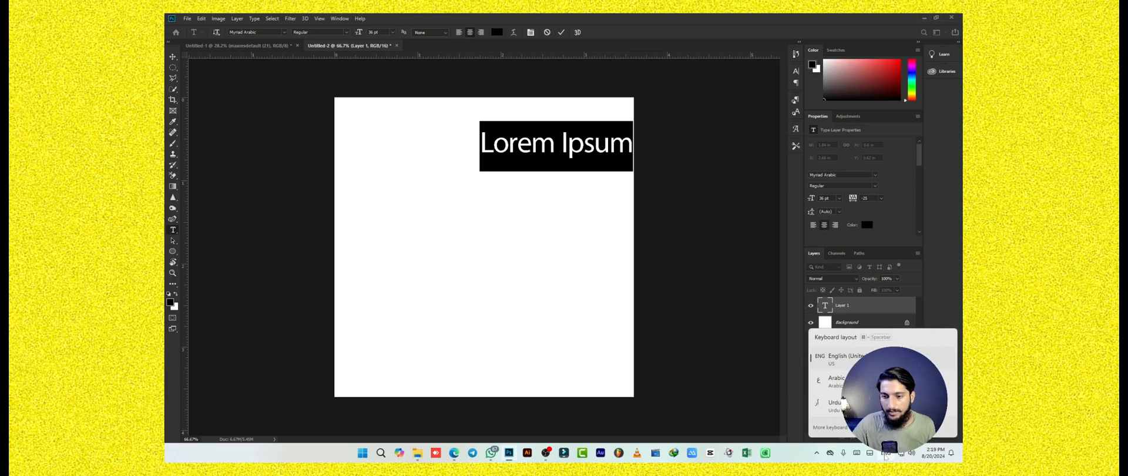
click(879, 406)
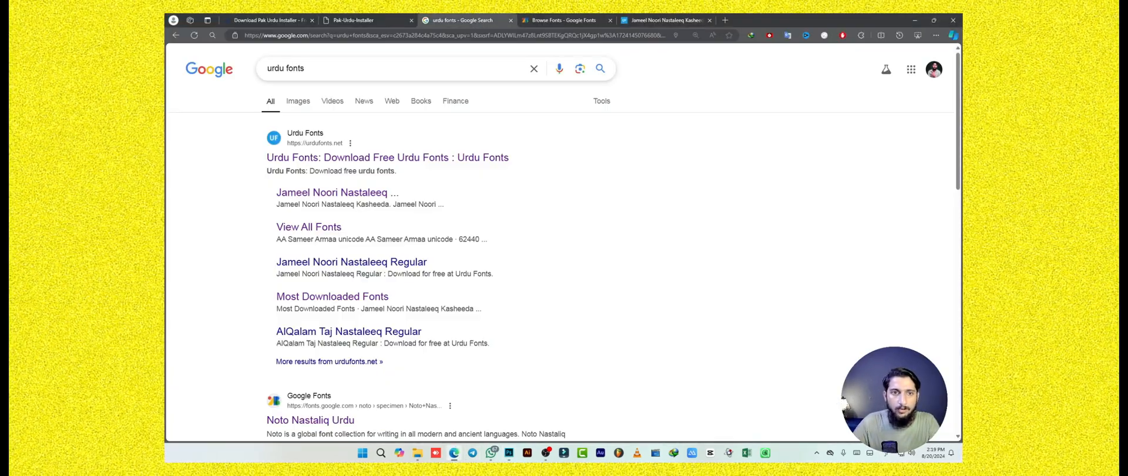
Switch to the browser, search Google Images for "phenoftic keyboard" and enlarge the Mehr Phonetic Keyboard picture.
click(376, 69)
key(ctrl+a)
text(phenoftic )
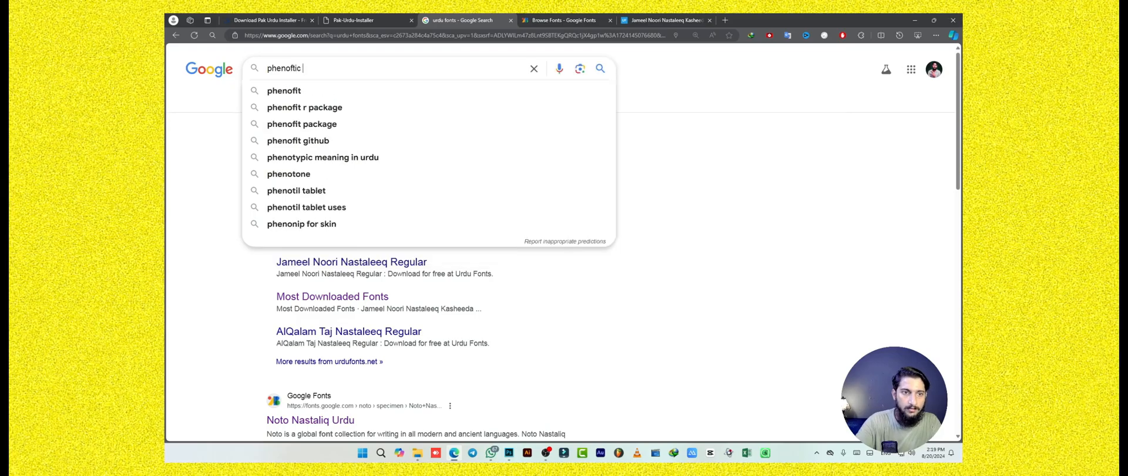
text(keyboard)
key(Return)
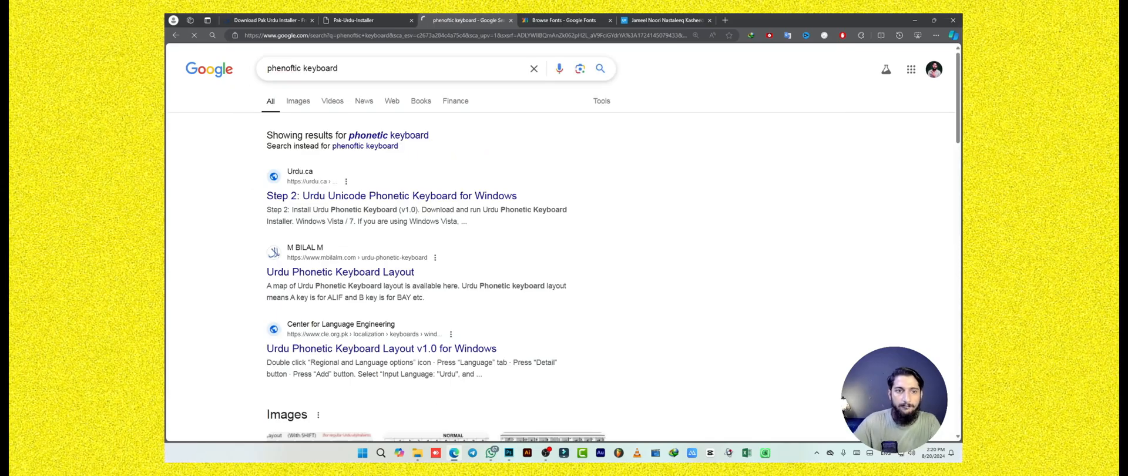
click(300, 103)
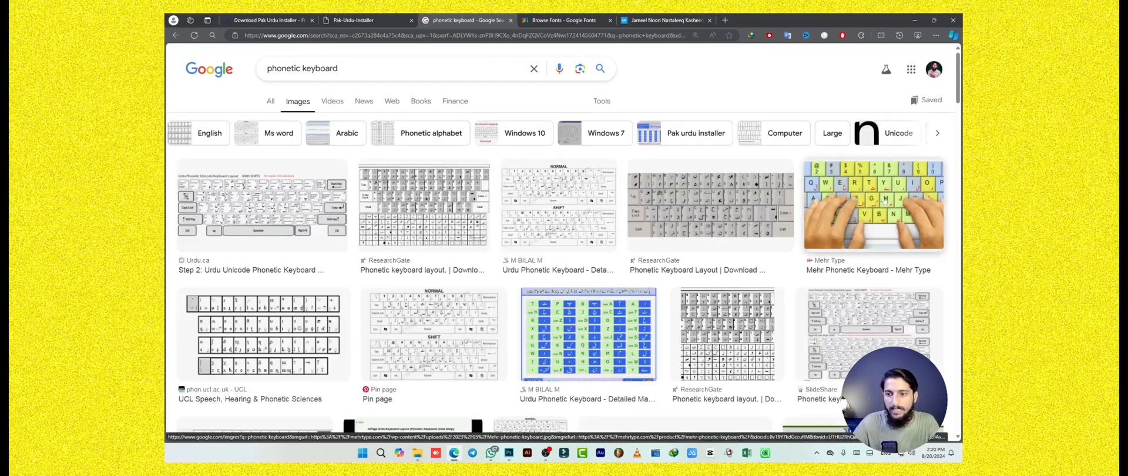
click(831, 205)
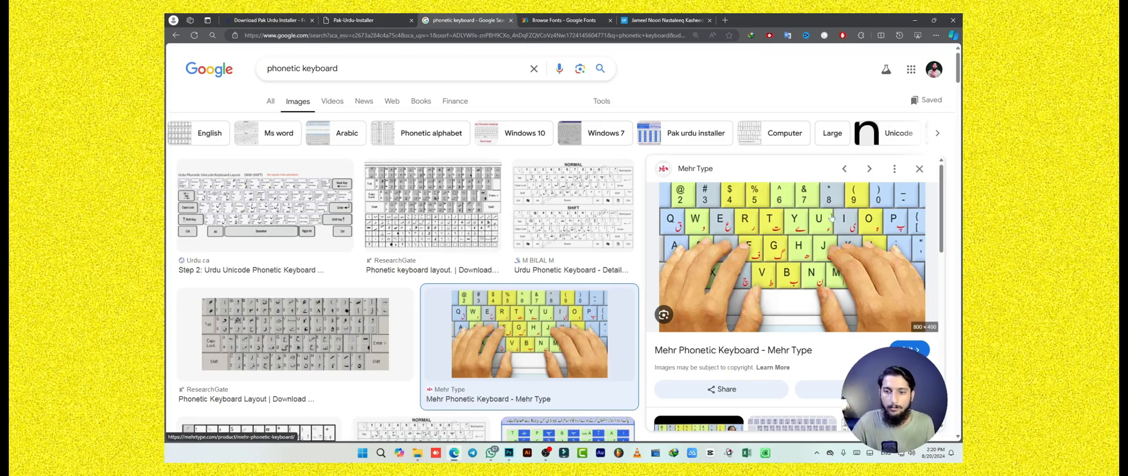
Return to Photoshop, write an Urdu sentence stating the person's name using the Urdu keyboard layout, and move it fully onto the canvas.
click(917, 22)
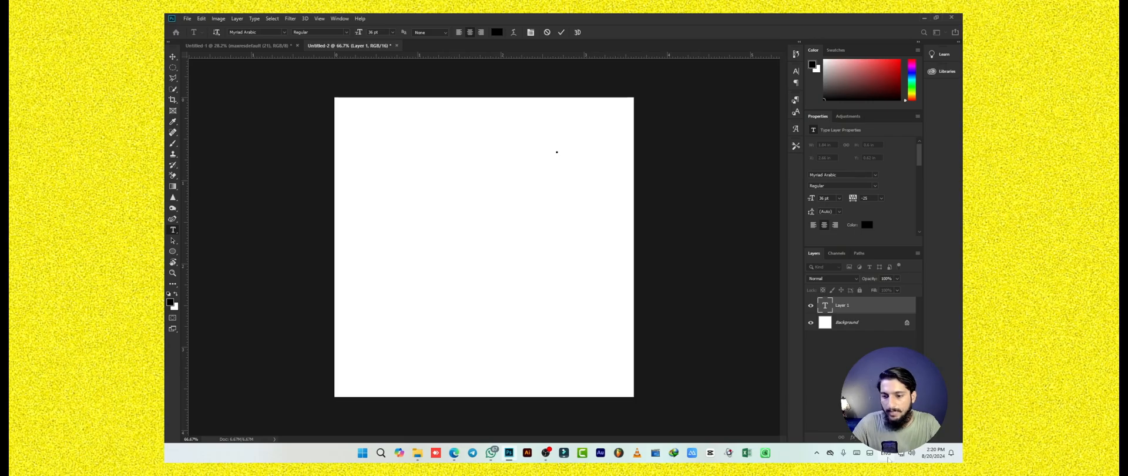
click(887, 455)
click(862, 405)
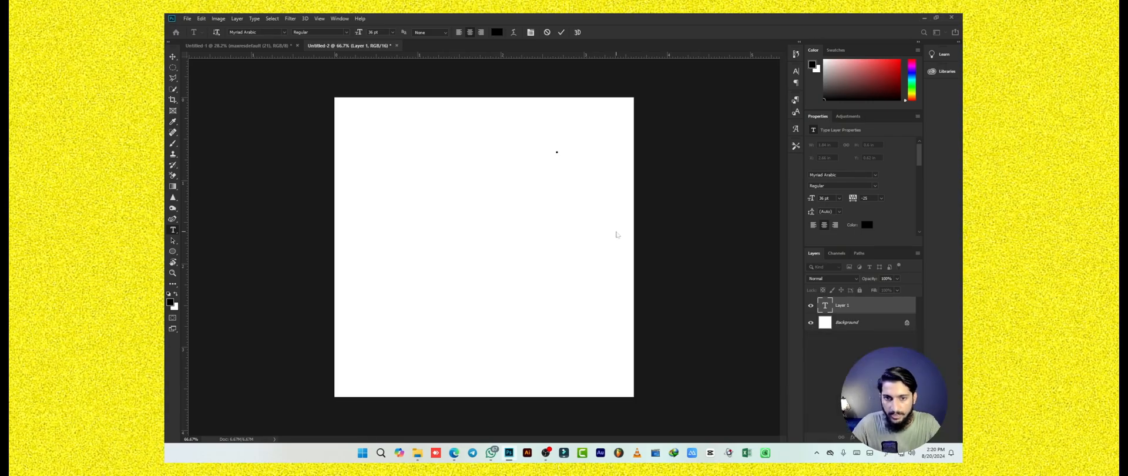
text(می)
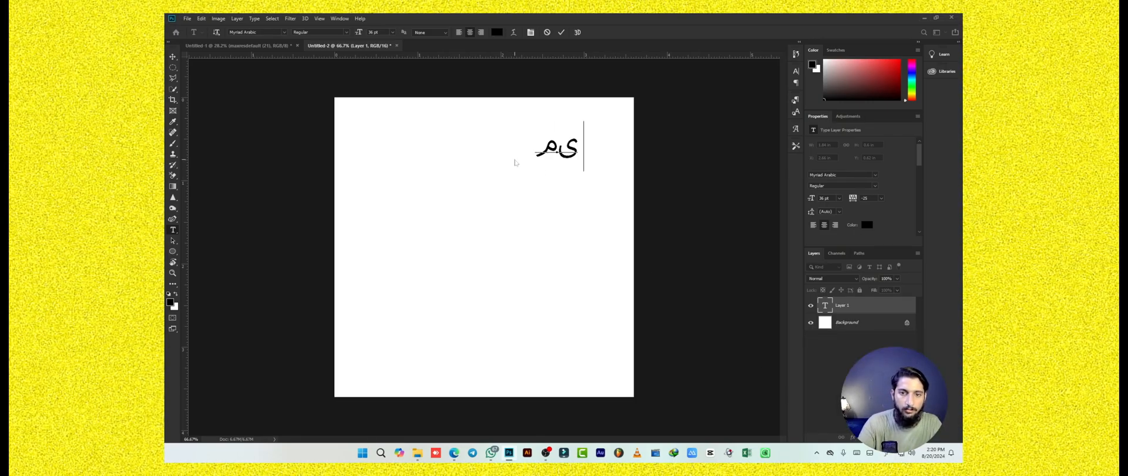
text(را نارم جہانزیب)
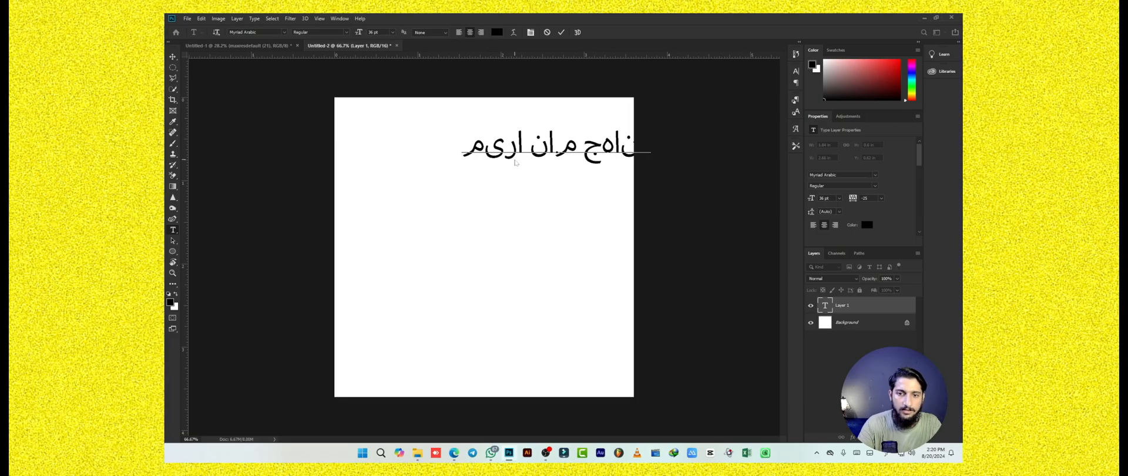
text( ہے)
click(174, 58)
drag(535, 157, 462, 158)
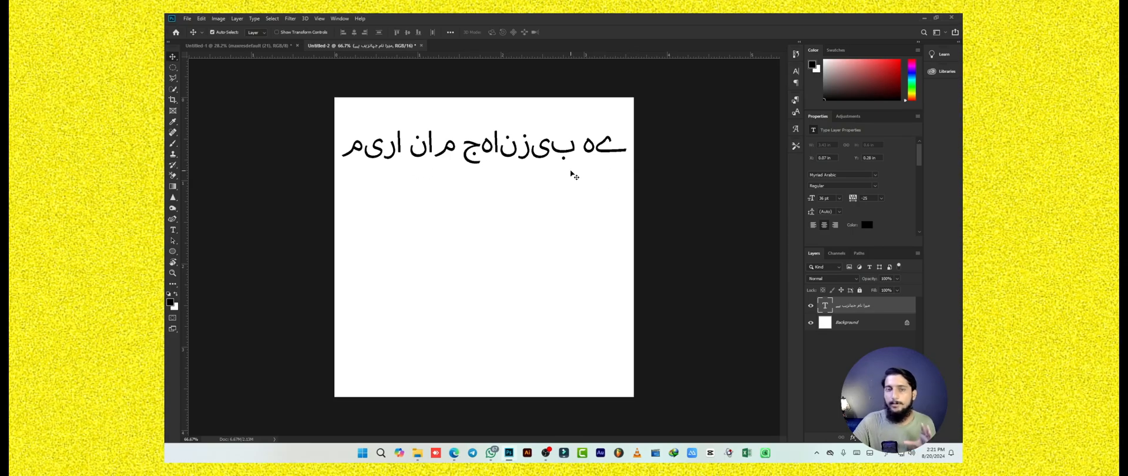
Set the Urdu text's paragraph option to Middle Eastern and South Asian Layout, and collapse the paragraph settings.
click(339, 18)
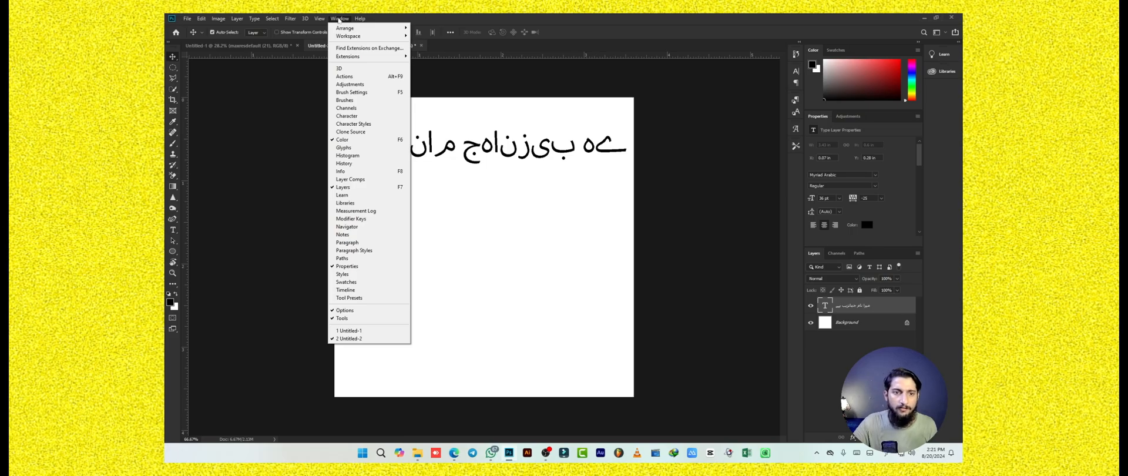
click(347, 242)
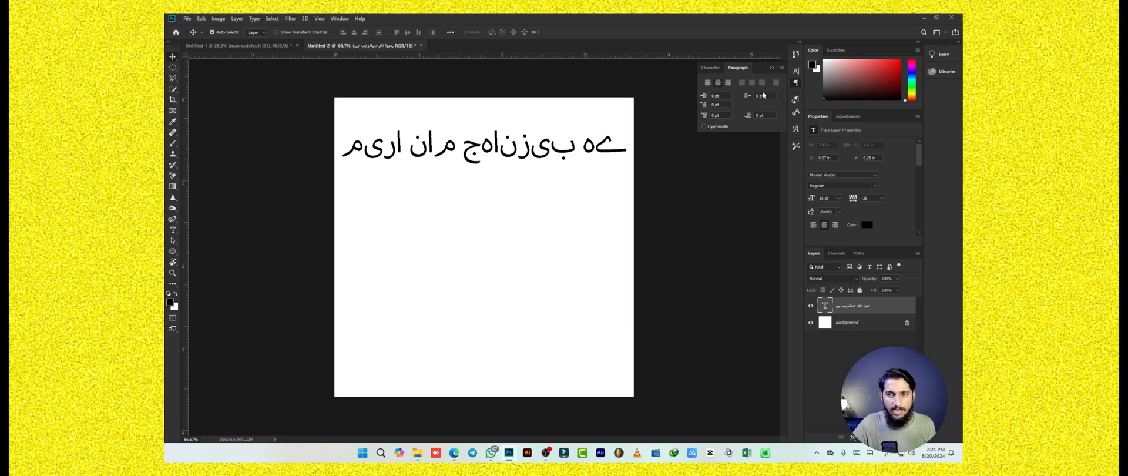
click(783, 68)
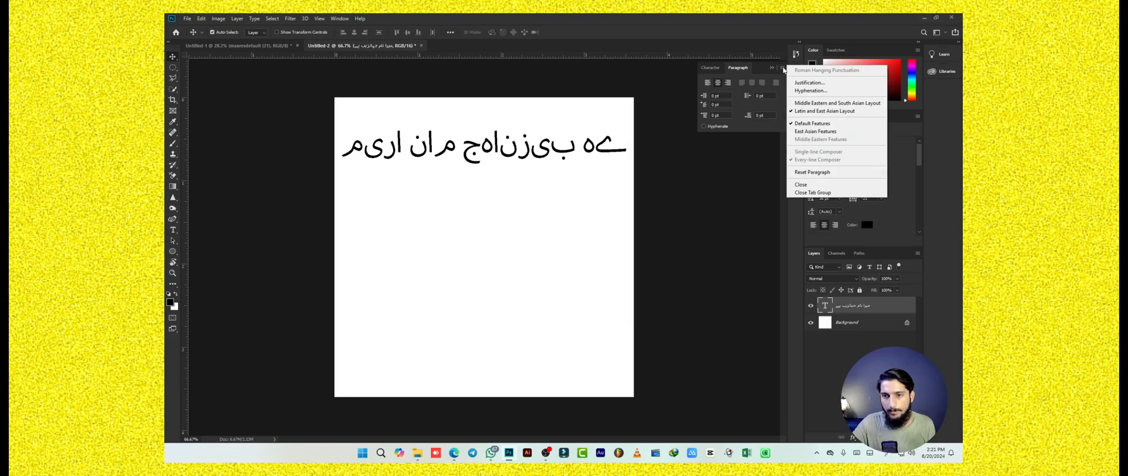
click(803, 103)
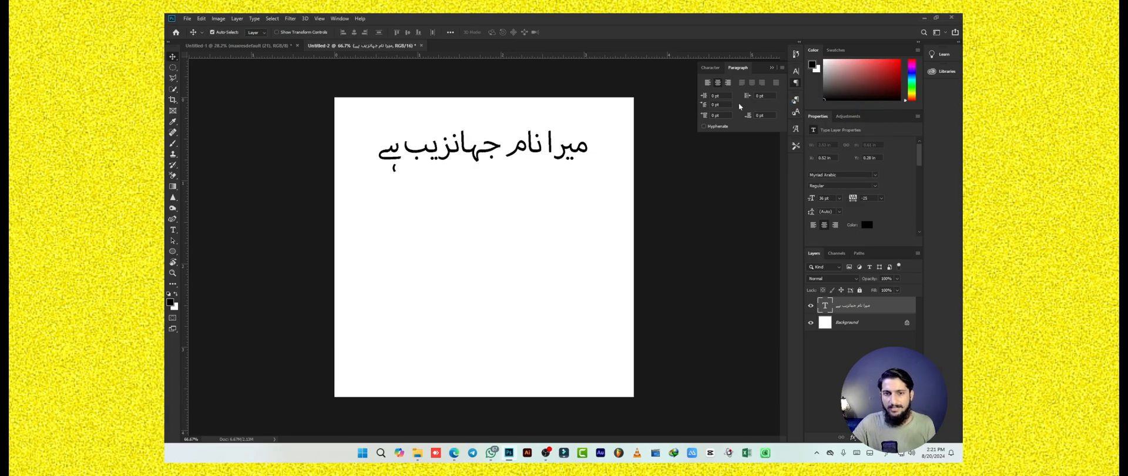
click(771, 69)
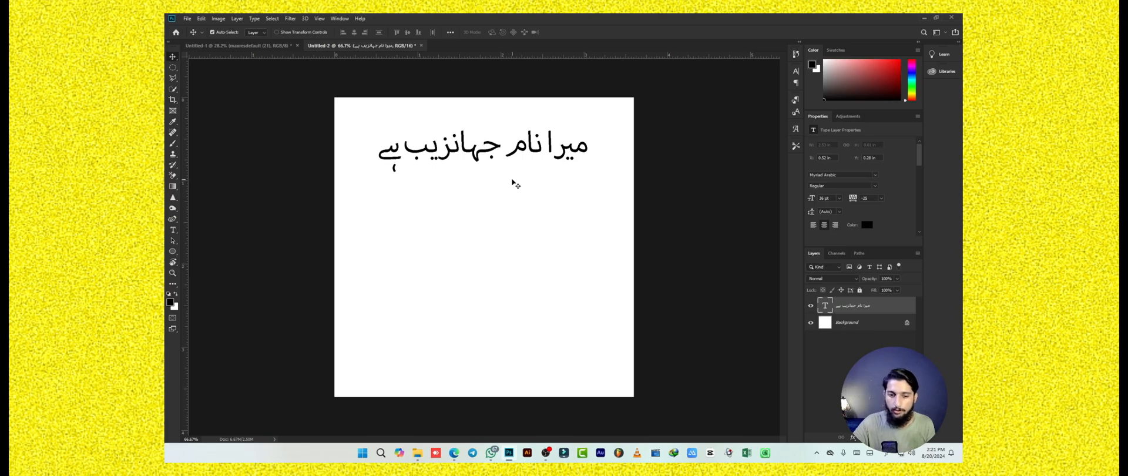
Select the whole Urdu sentence for editing and turn the Properties display off and on again.
double_click(517, 148)
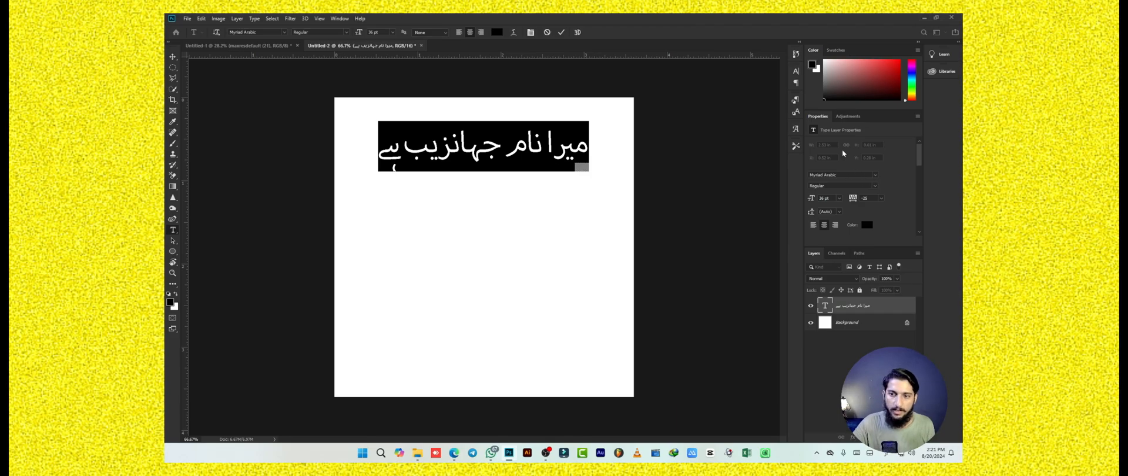
click(340, 19)
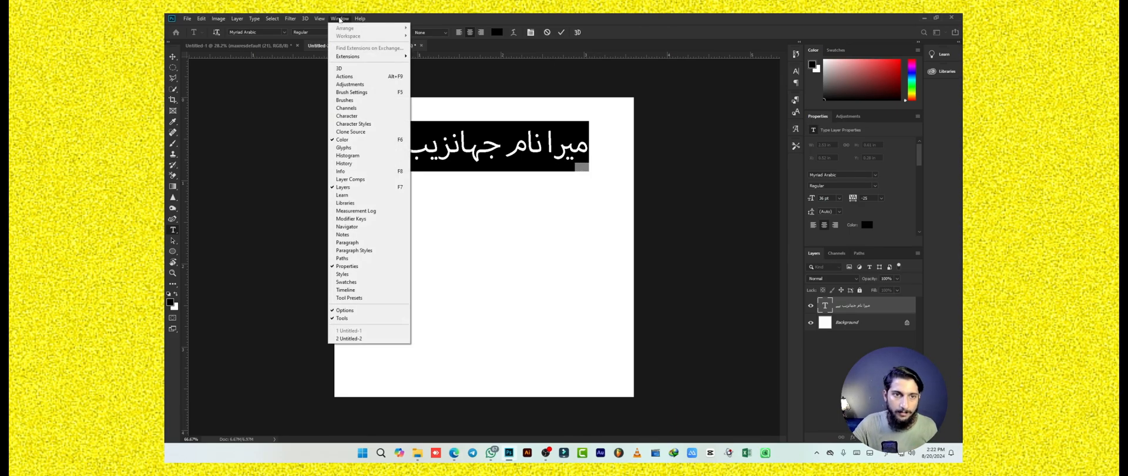
click(340, 266)
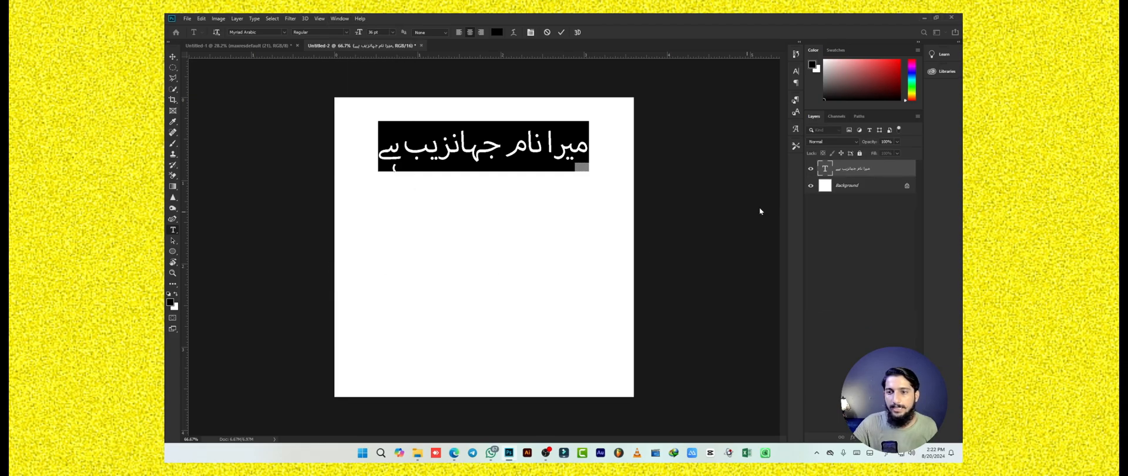
click(338, 19)
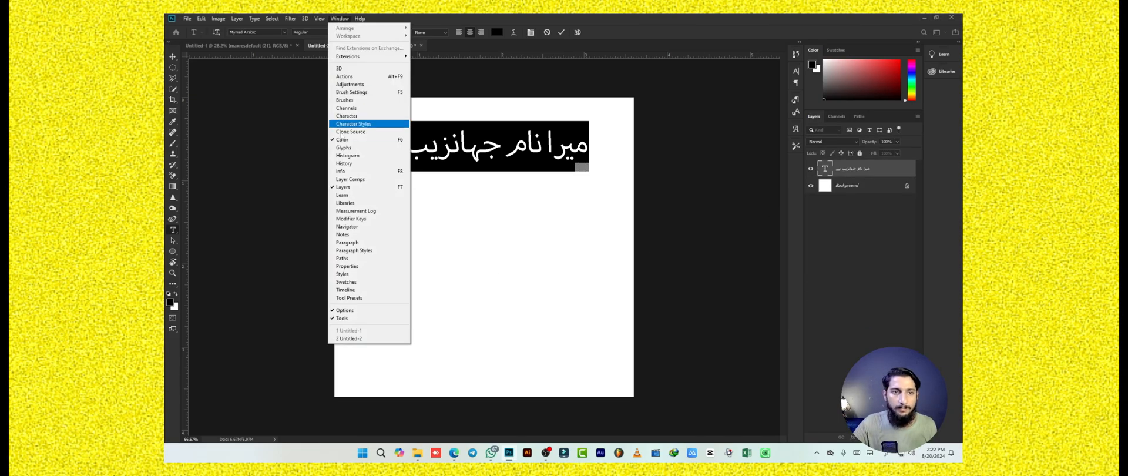
click(336, 267)
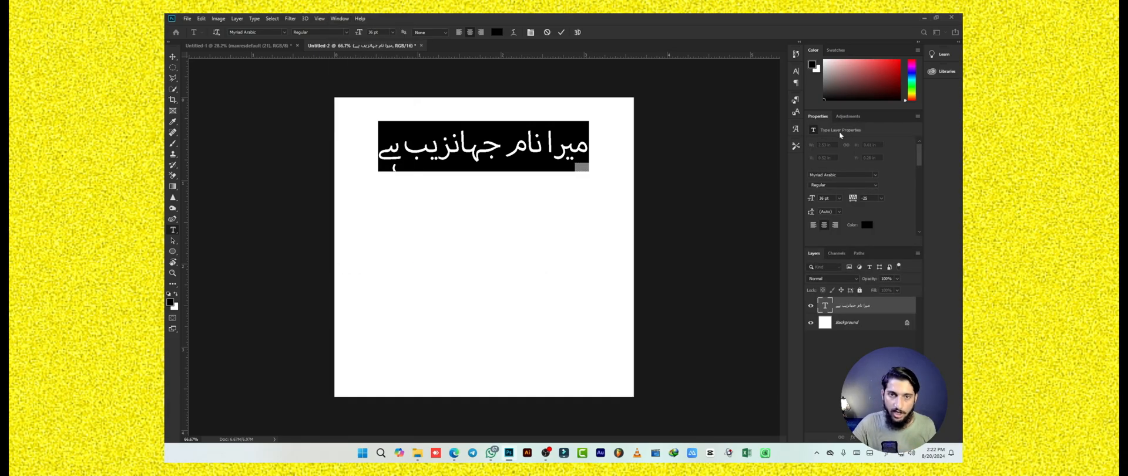
Change the selected Urdu text's font to Jameel Noori Nastaleeq Kasheeda and move the line slightly lower on the canvas.
click(854, 174)
text(جا)
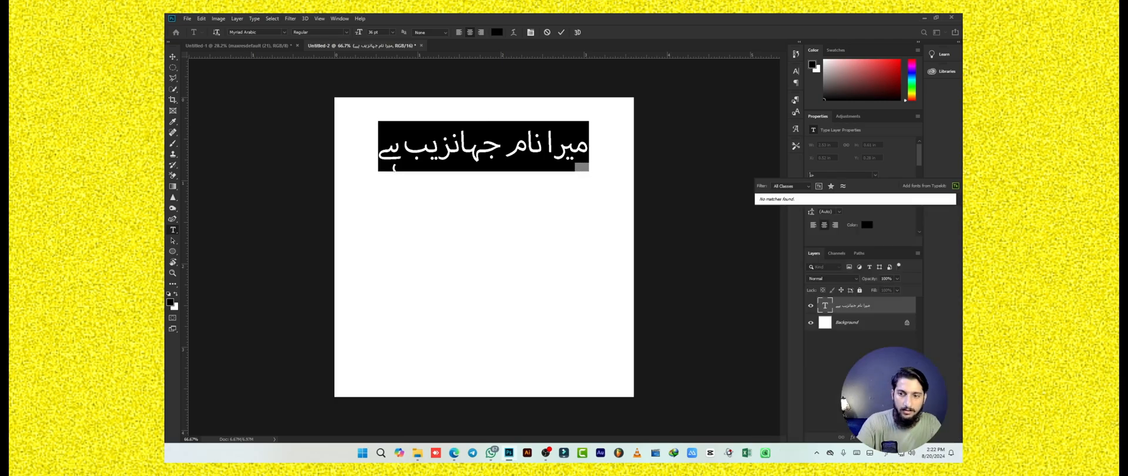
key(BackSpace)
key(BackSpace)
key(alt+shift)
text(jameel)
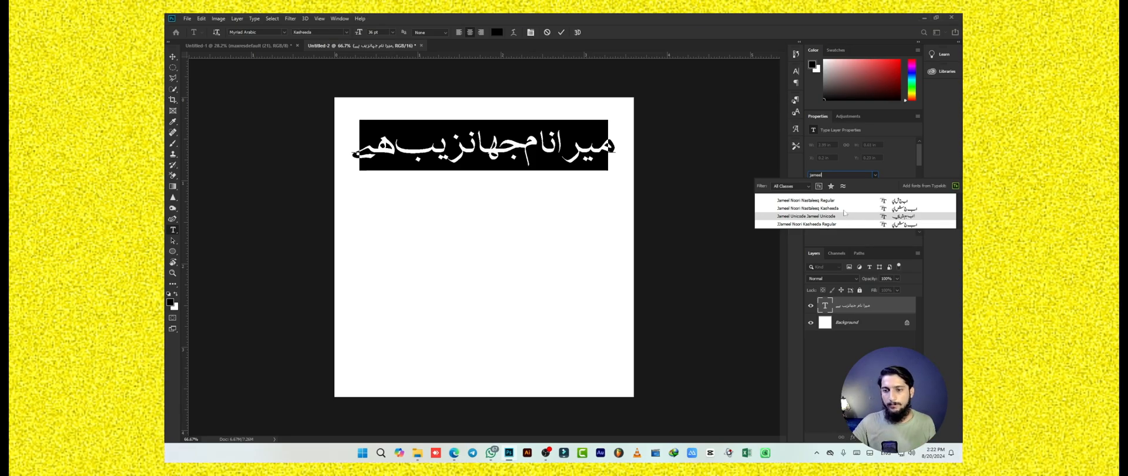
click(846, 210)
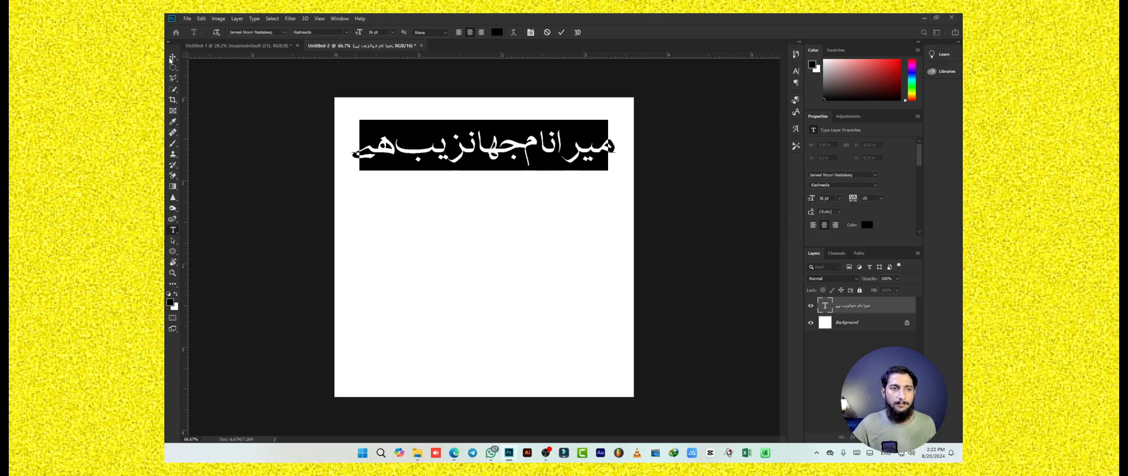
key(ctrl+Return)
drag(491, 151, 493, 172)
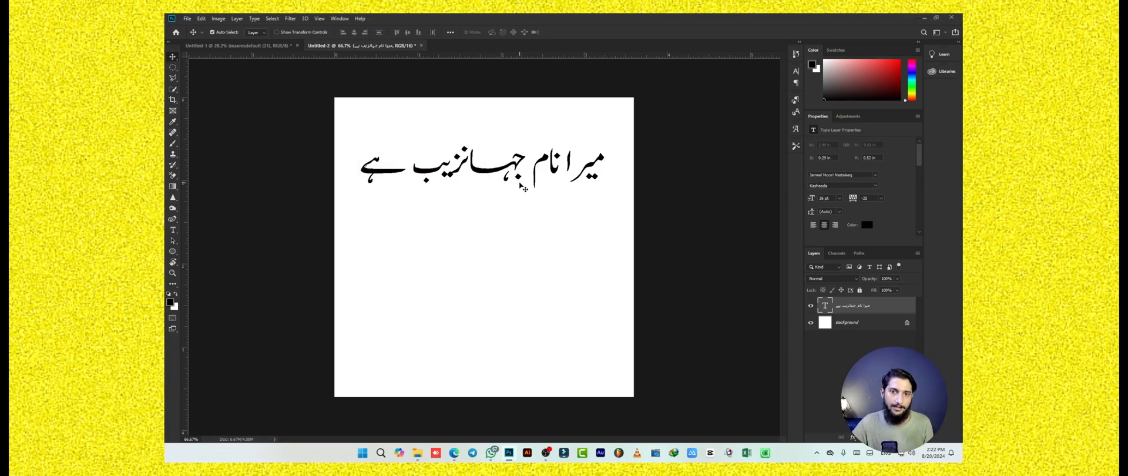